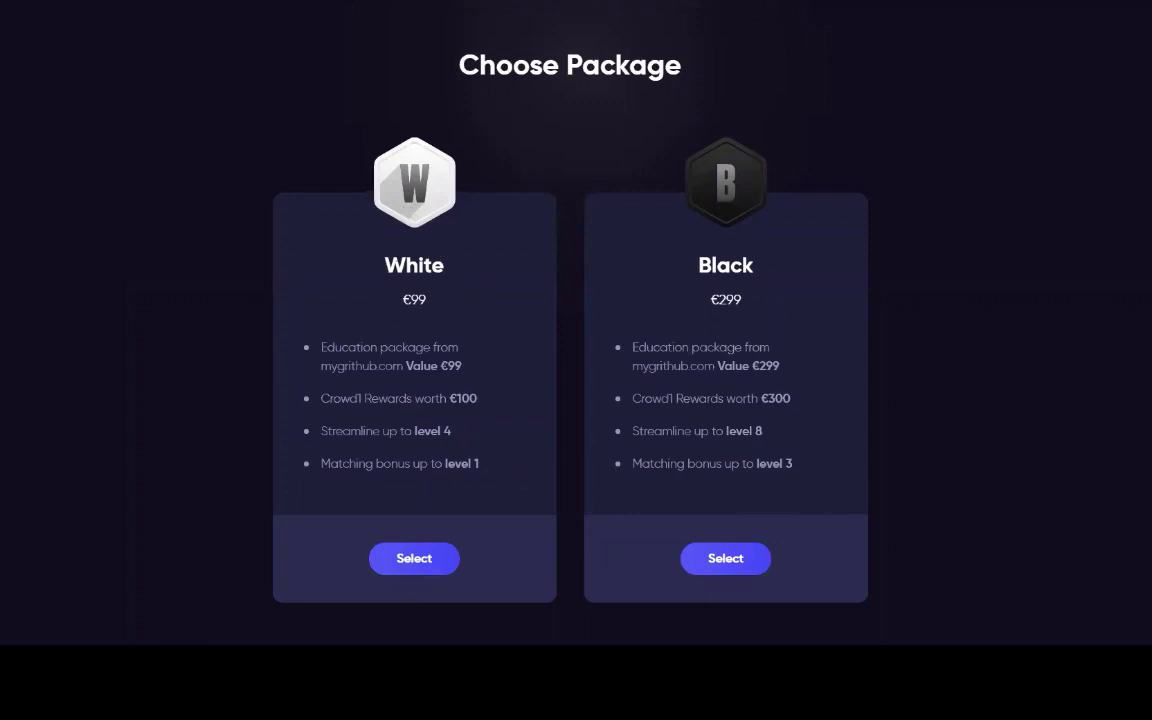
Select the White €99 package and scroll down to the Visa Card payment option.
left_click(427, 560)
scroll(575, 346, "down", 4)
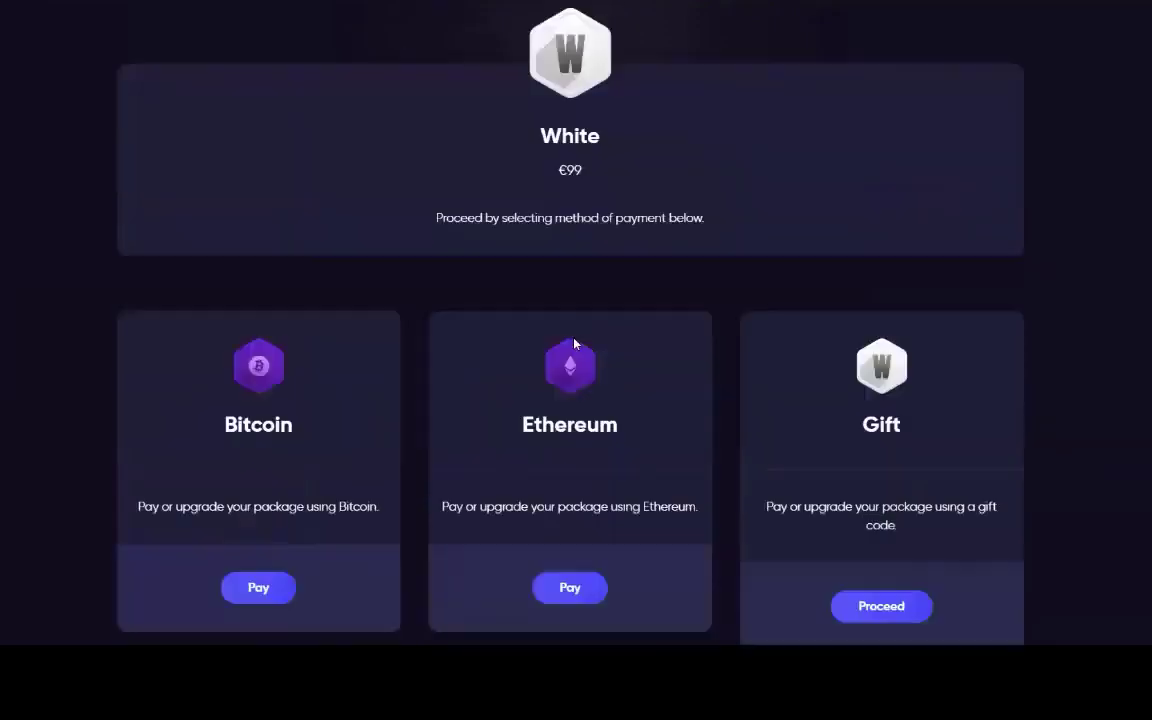
scroll(575, 343, "up", 2)
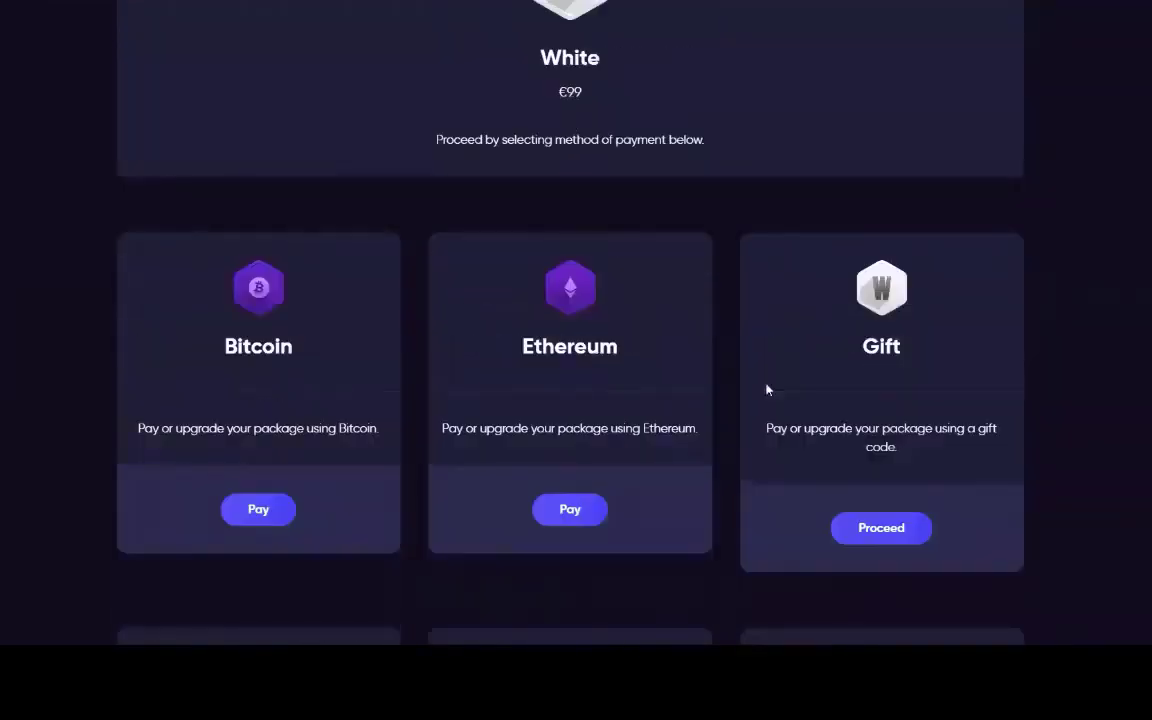
scroll(440, 386, "down", 3)
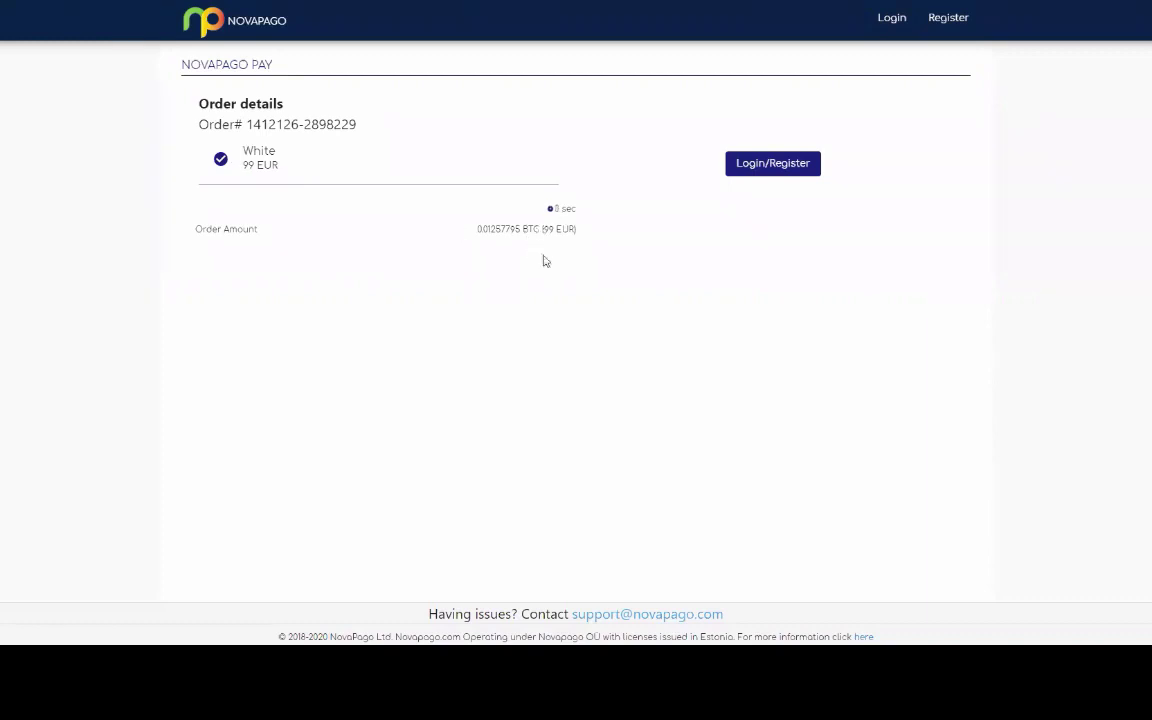
Go to the Novapago Login/Register page from the White 99 EUR order summary.
left_click(782, 168)
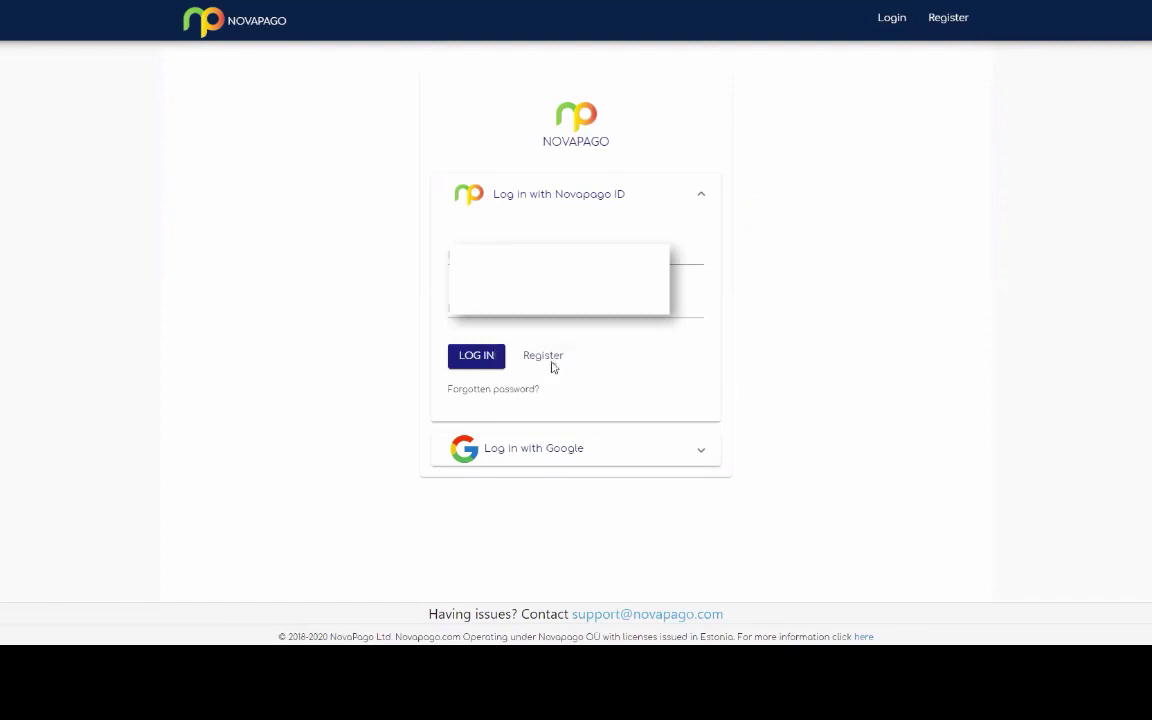
Enter the account email and password and log in to Novapago.
left_click(686, 256)
left_click(517, 310)
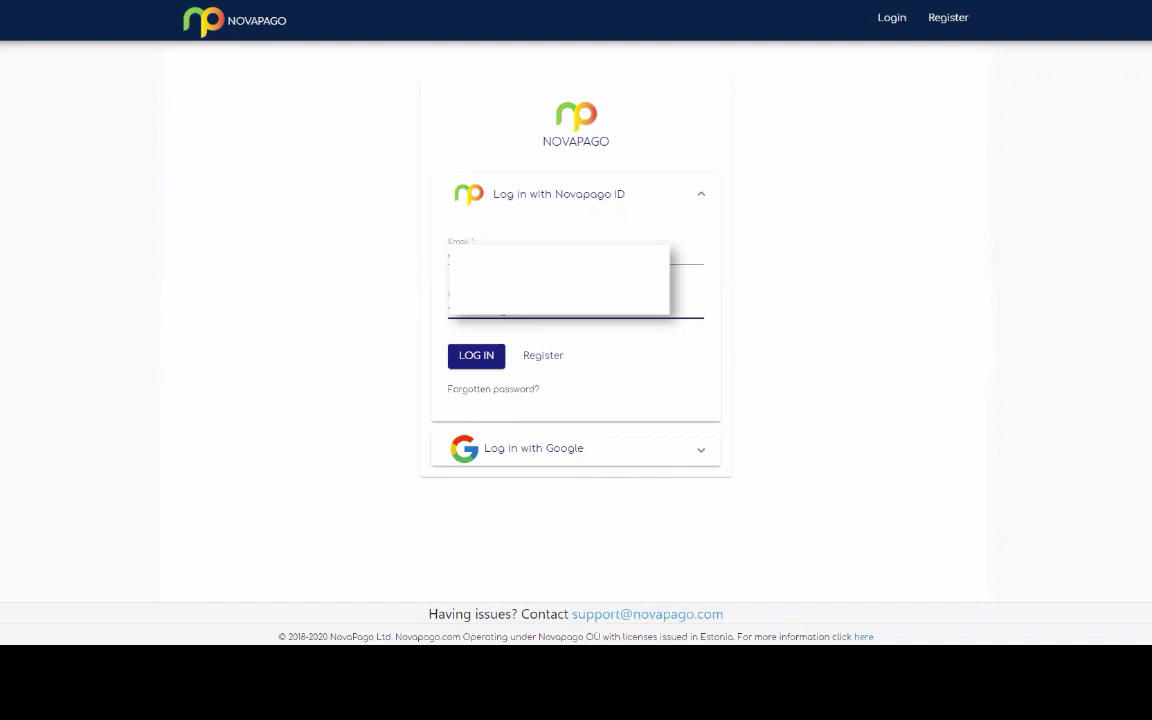
left_click(483, 362)
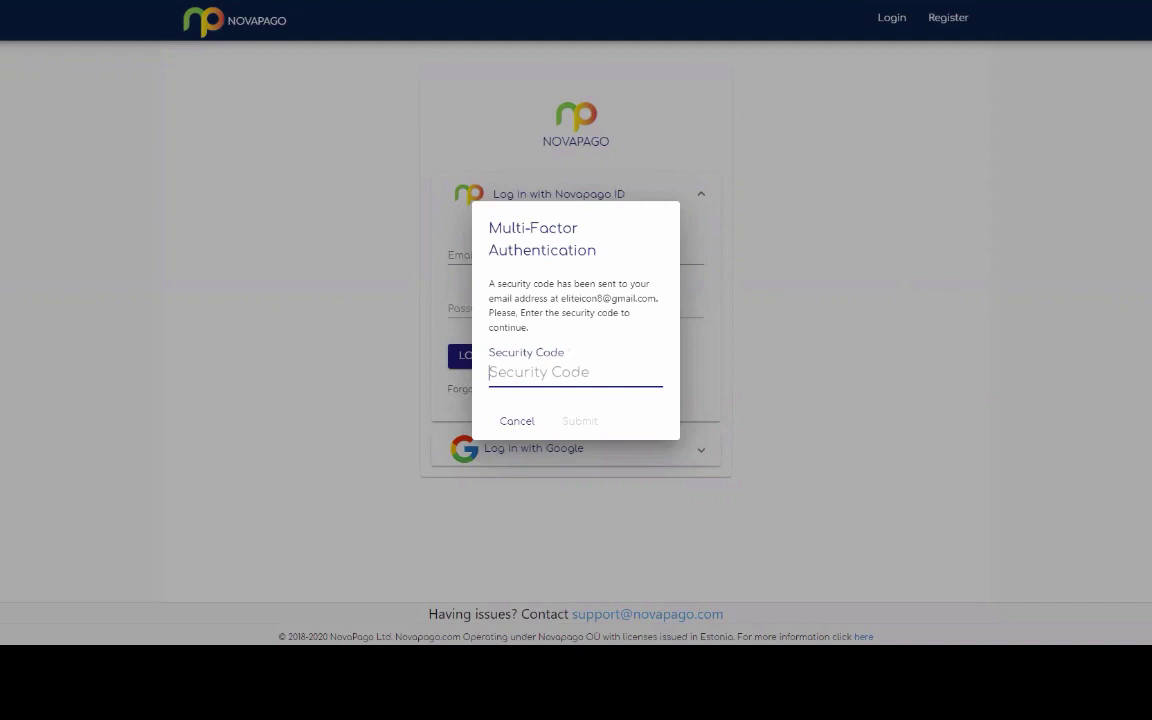
Enter the emailed security code in the Multi-Factor Authentication dialog and submit it.
key("Tab")
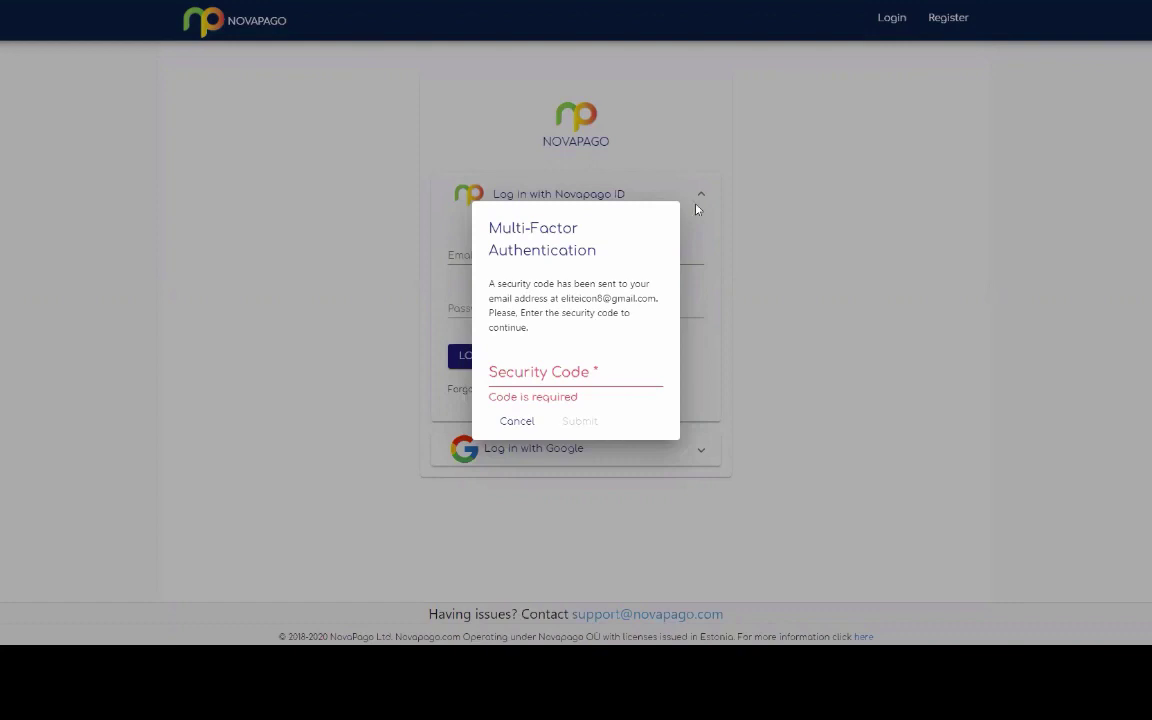
left_click(515, 369)
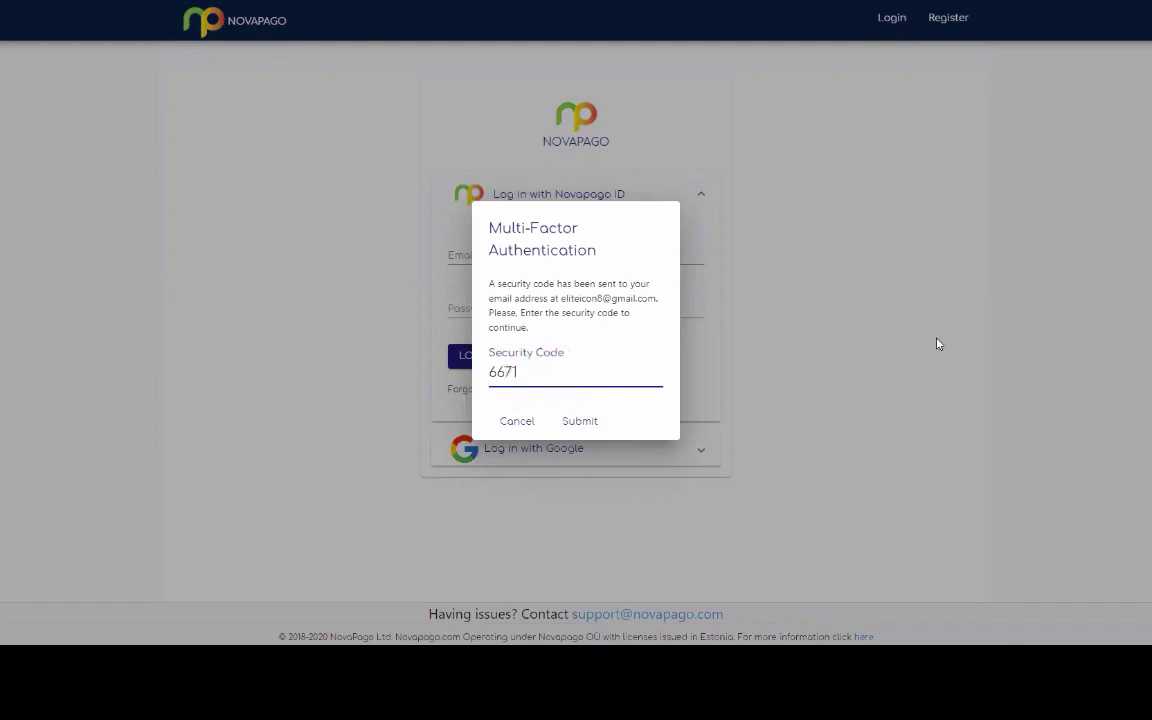
left_click(578, 423)
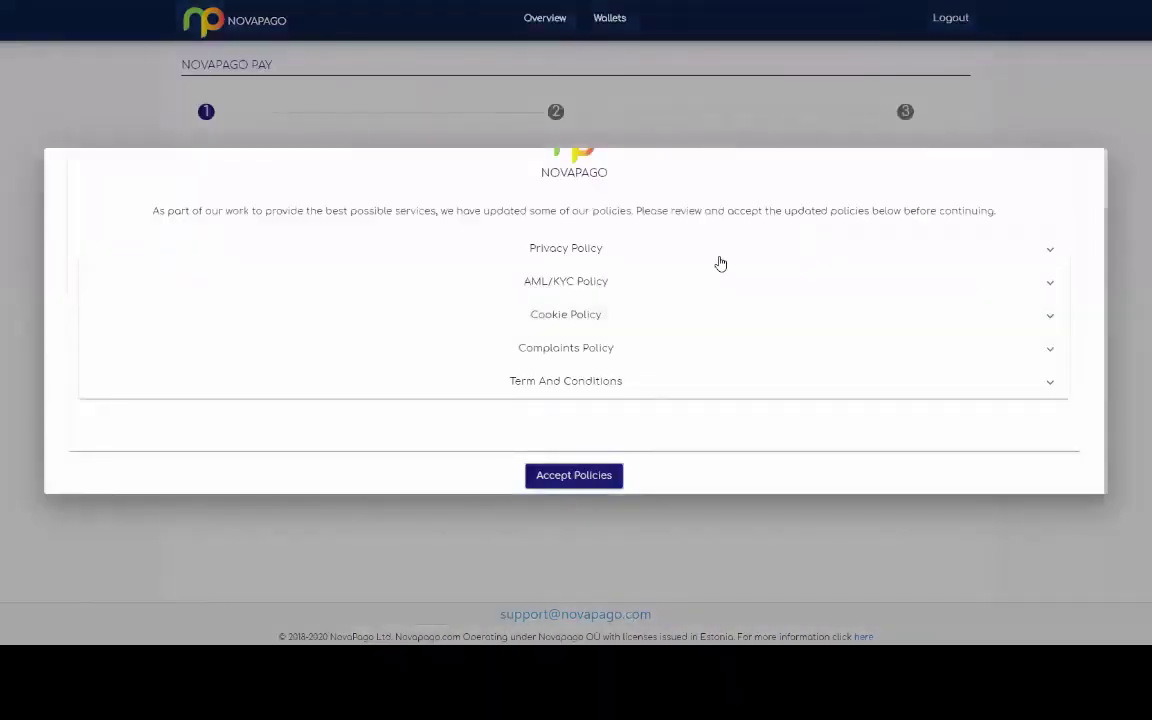
Accept the updated policies and proceed to buy BTC by credit/debit card for 101.99 EUR.
left_click(579, 476)
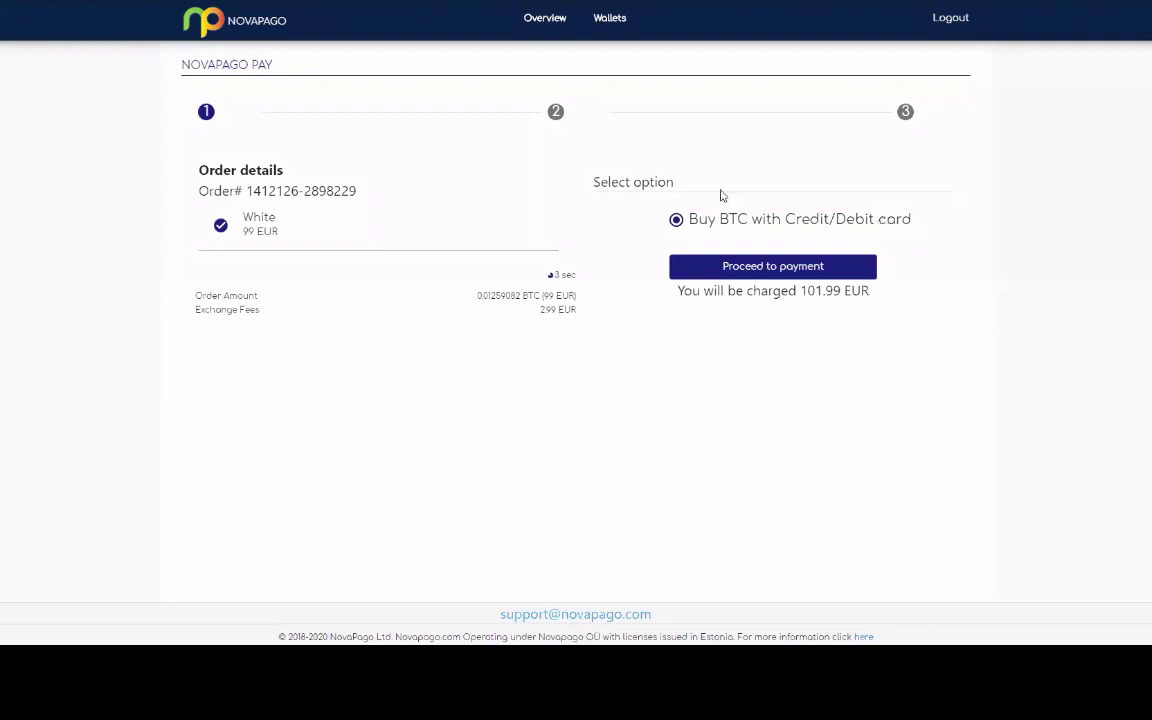
left_click(767, 272)
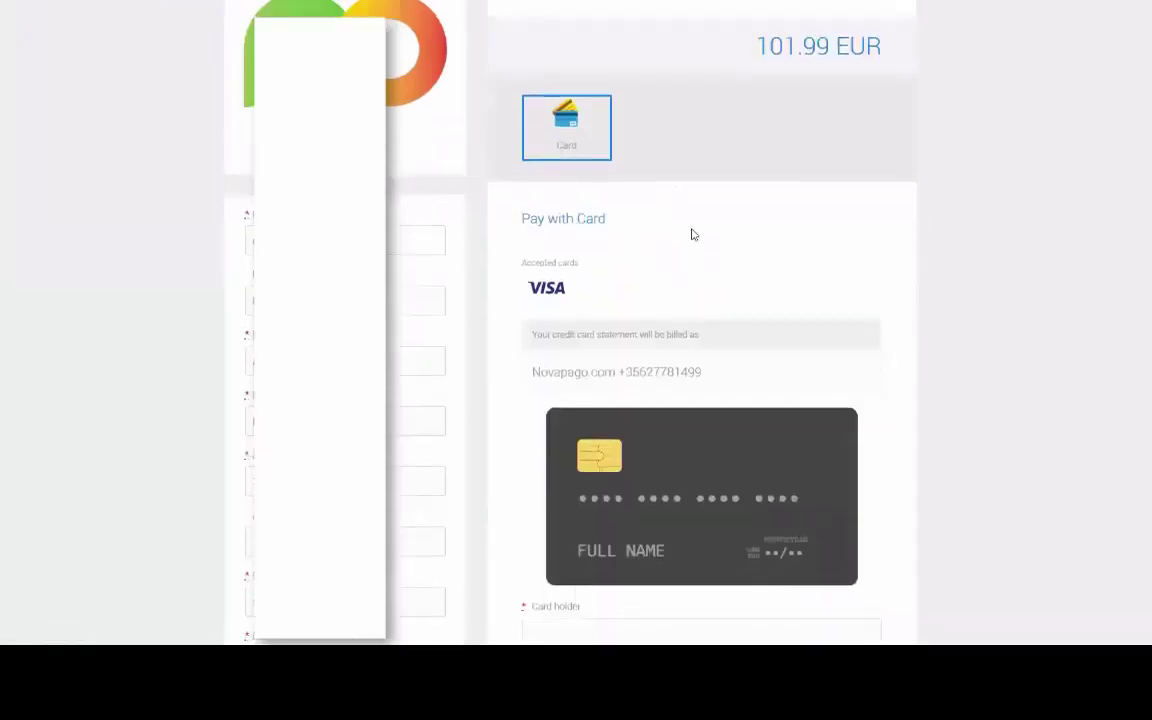
Enter the cardholder's name and paste the Visa card number into the Pay with Card form.
scroll(474, 203, "down", 1)
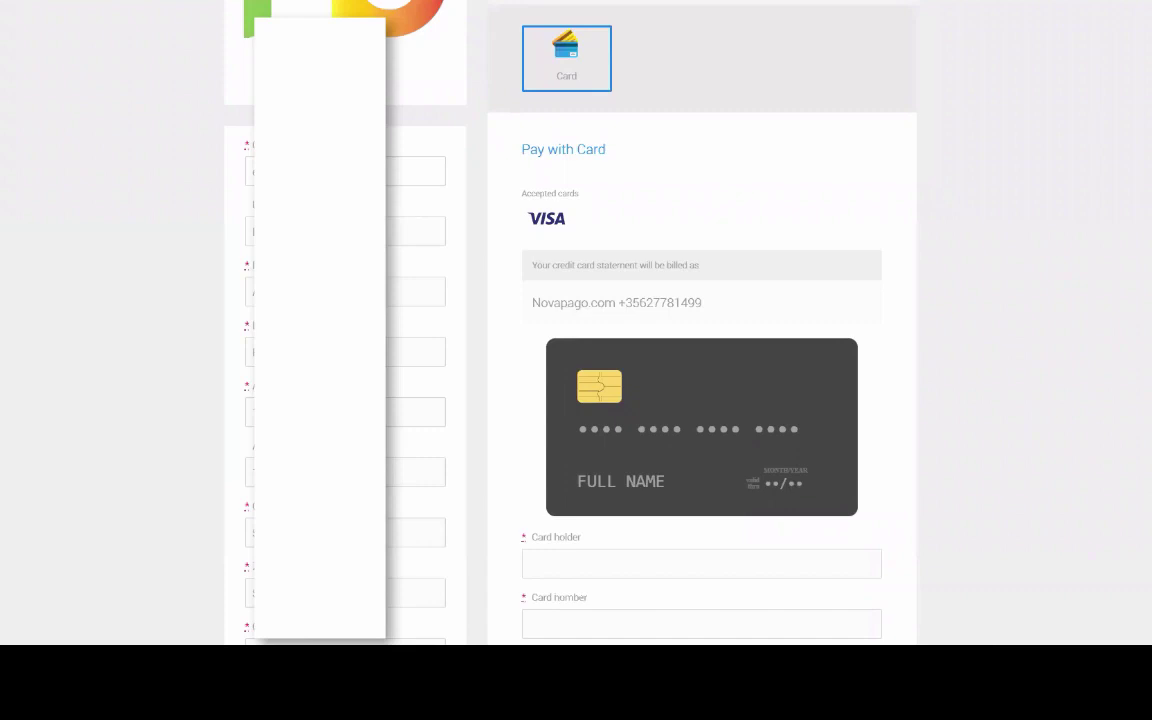
scroll(700, 350, "down", 3)
scroll(700, 350, "up", 1)
scroll(700, 350, "up", 2)
scroll(650, 267, "down", 2)
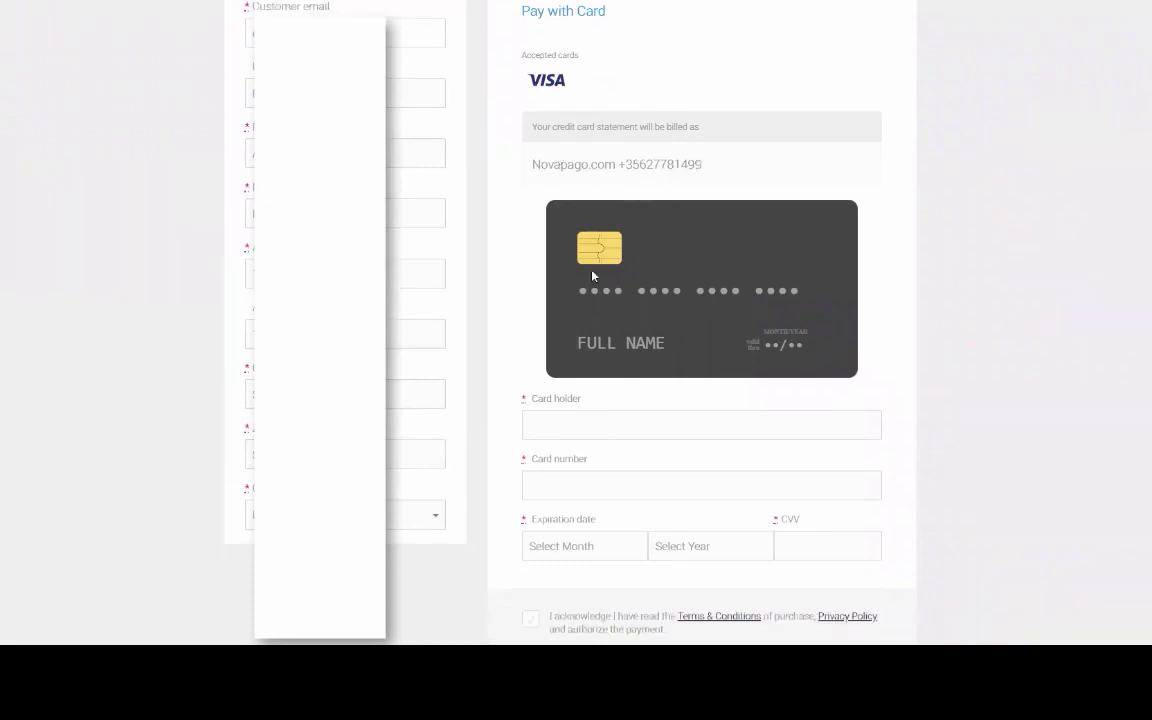
scroll(545, 260, "down", 2)
left_click(556, 285)
type("Alan")
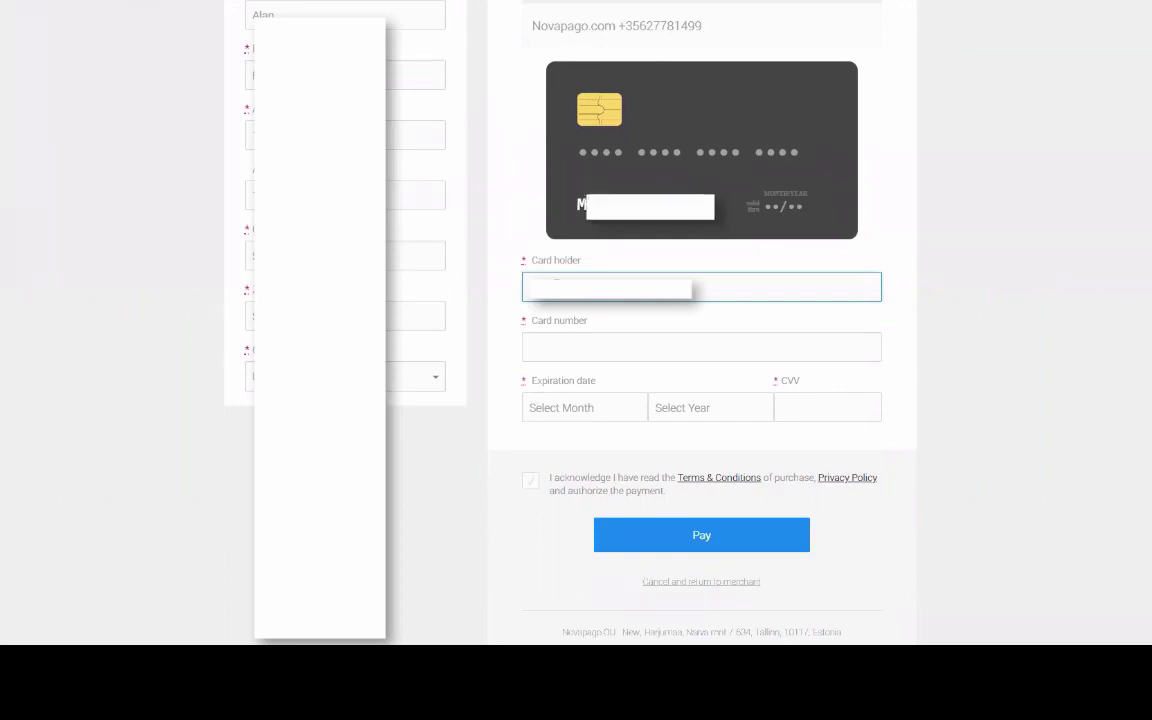
left_click(588, 347)
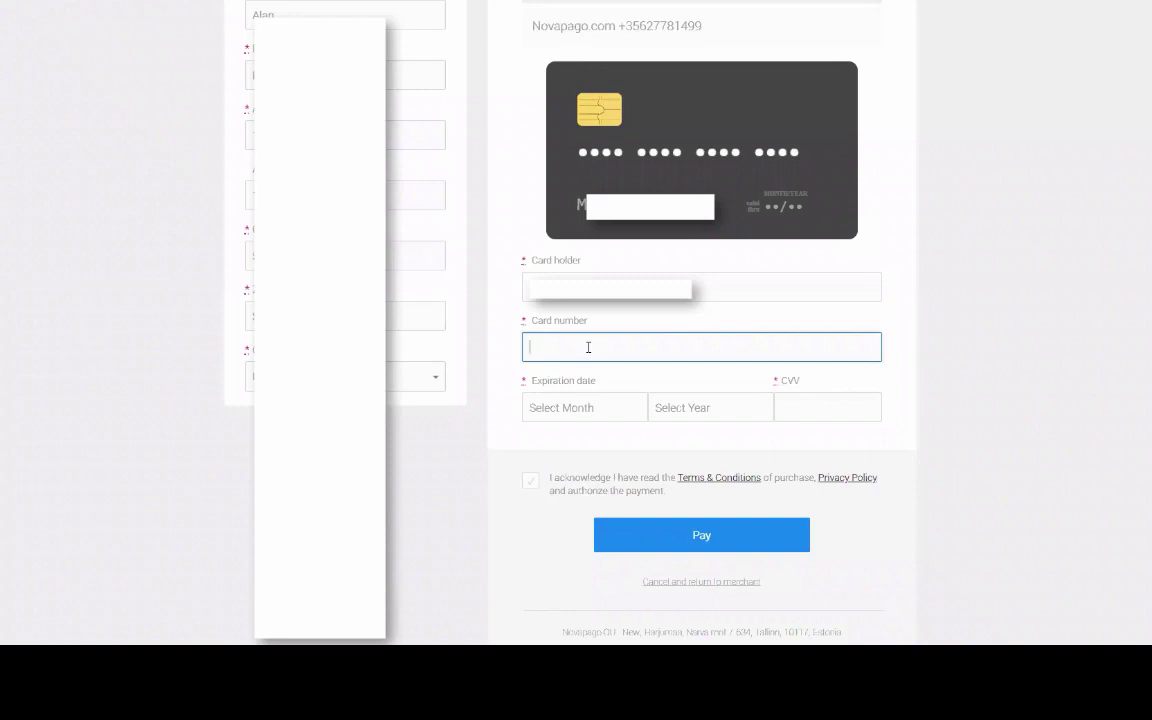
key("ctrl+v")
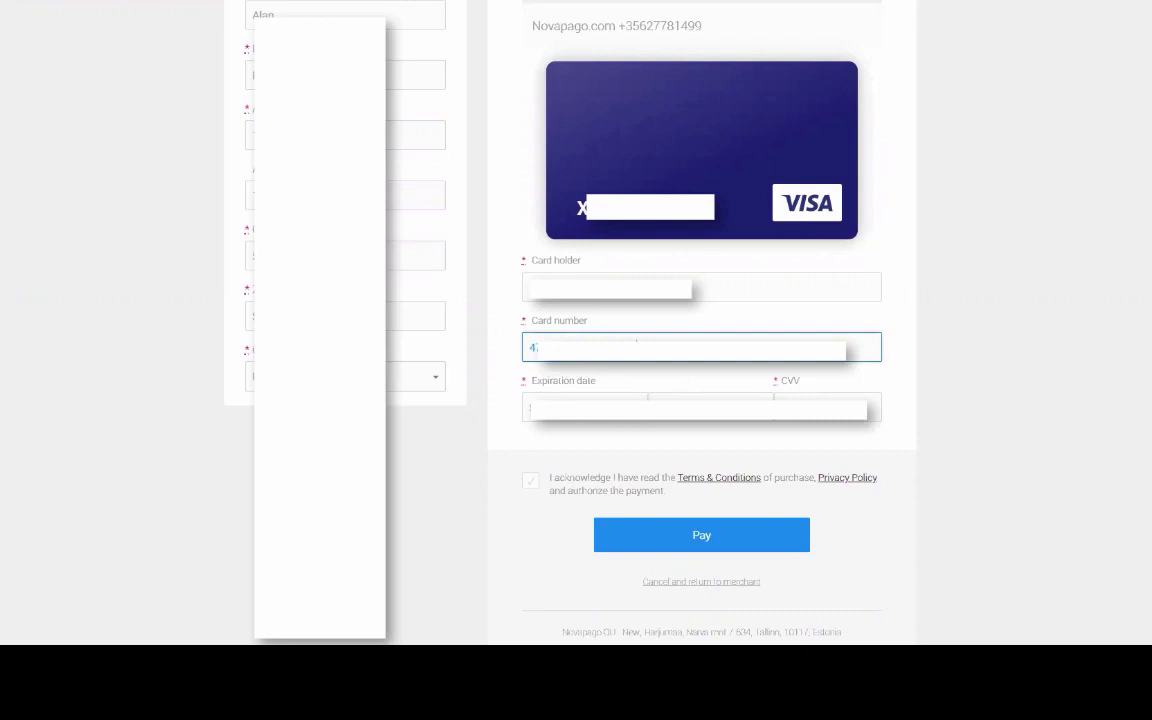
Set the card expiry date to January and the card's expiry year.
left_click(636, 404)
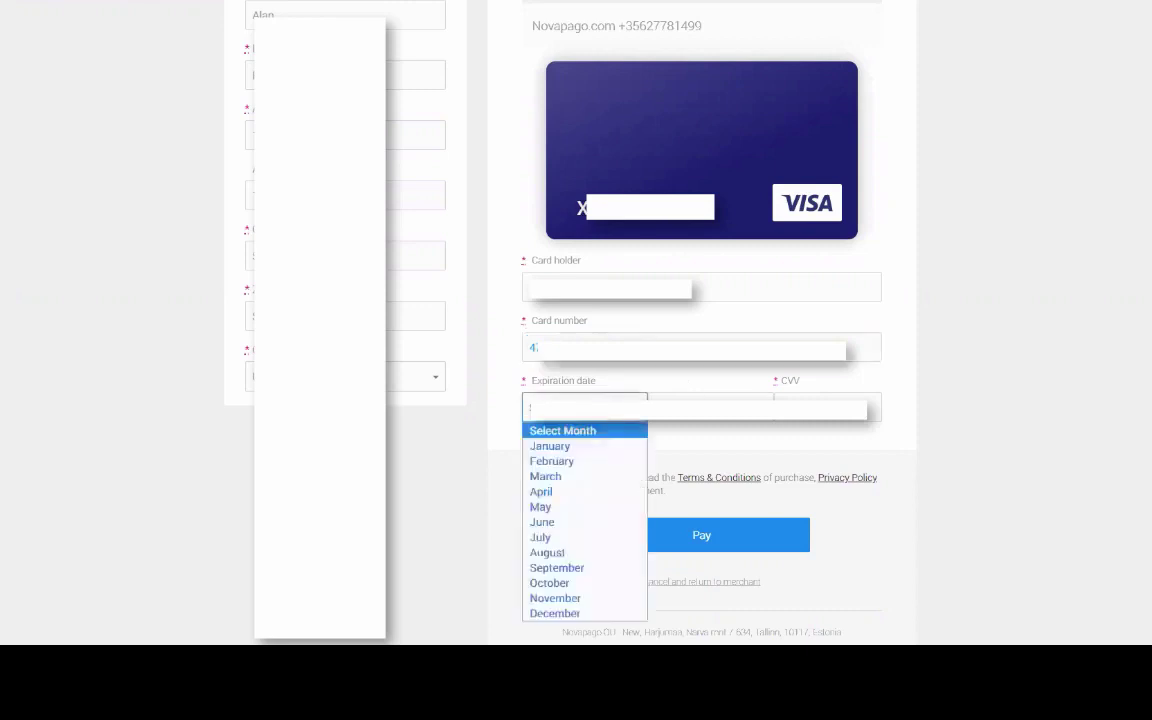
left_click(598, 447)
left_click(700, 408)
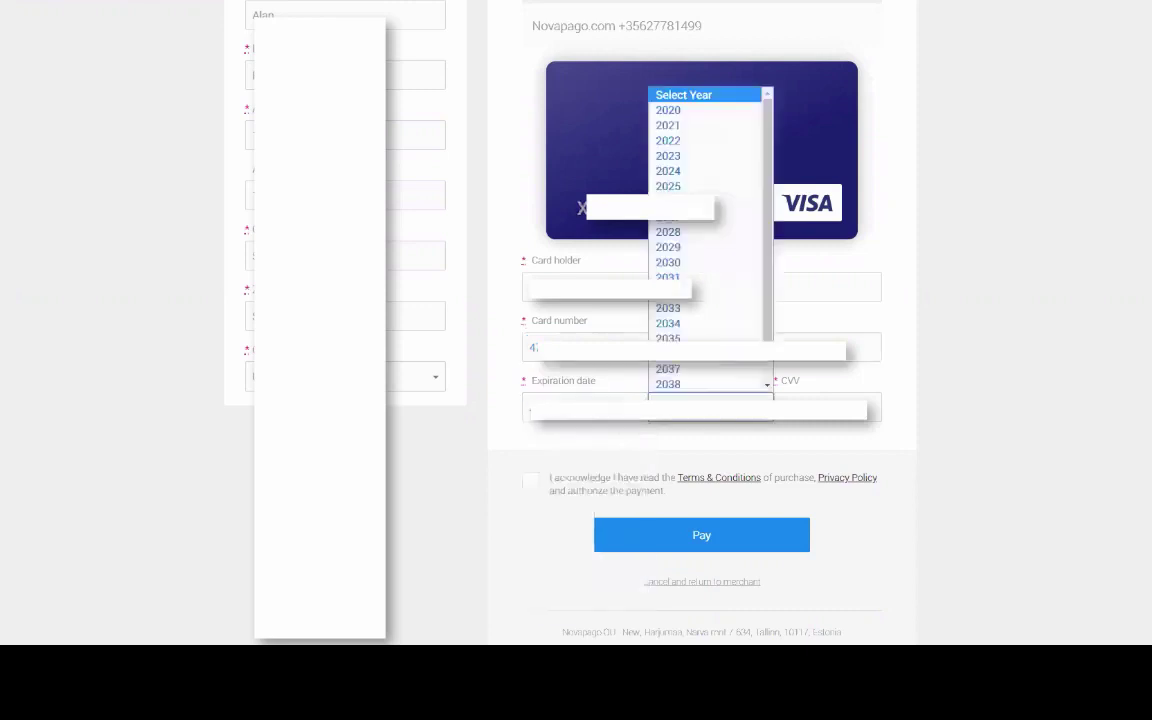
left_click(704, 334)
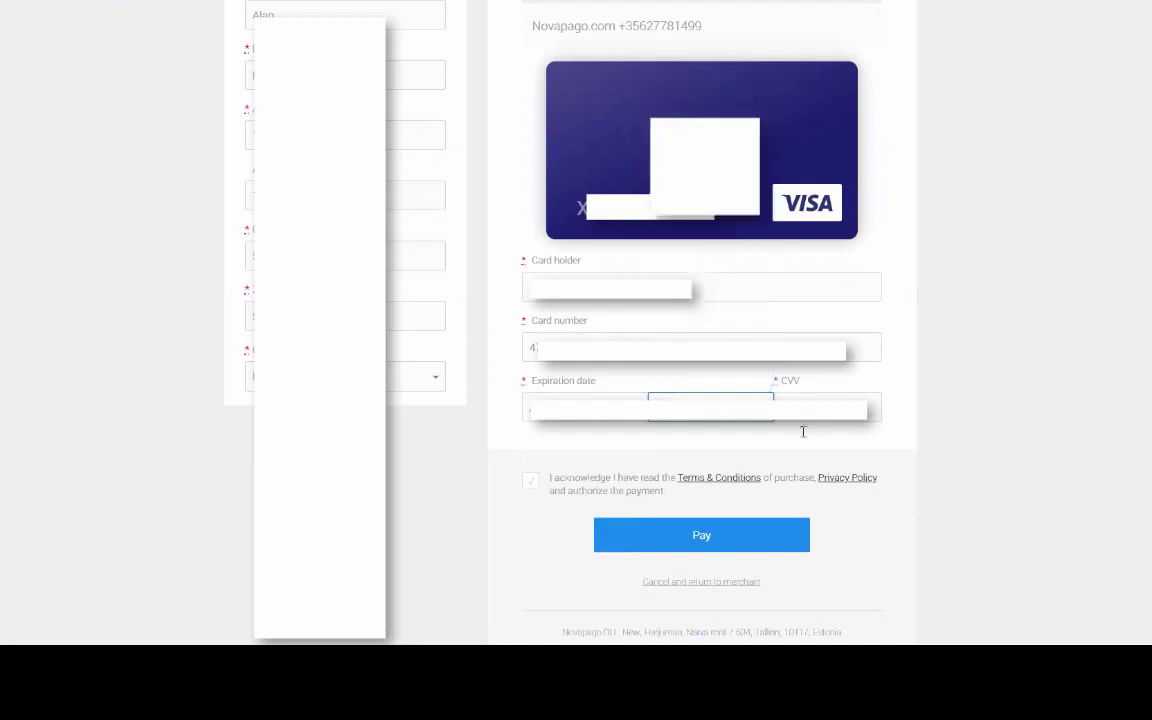
Enter the CVV, tick the terms acknowledgment, and submit the 101.99 EUR card payment.
key("Tab")
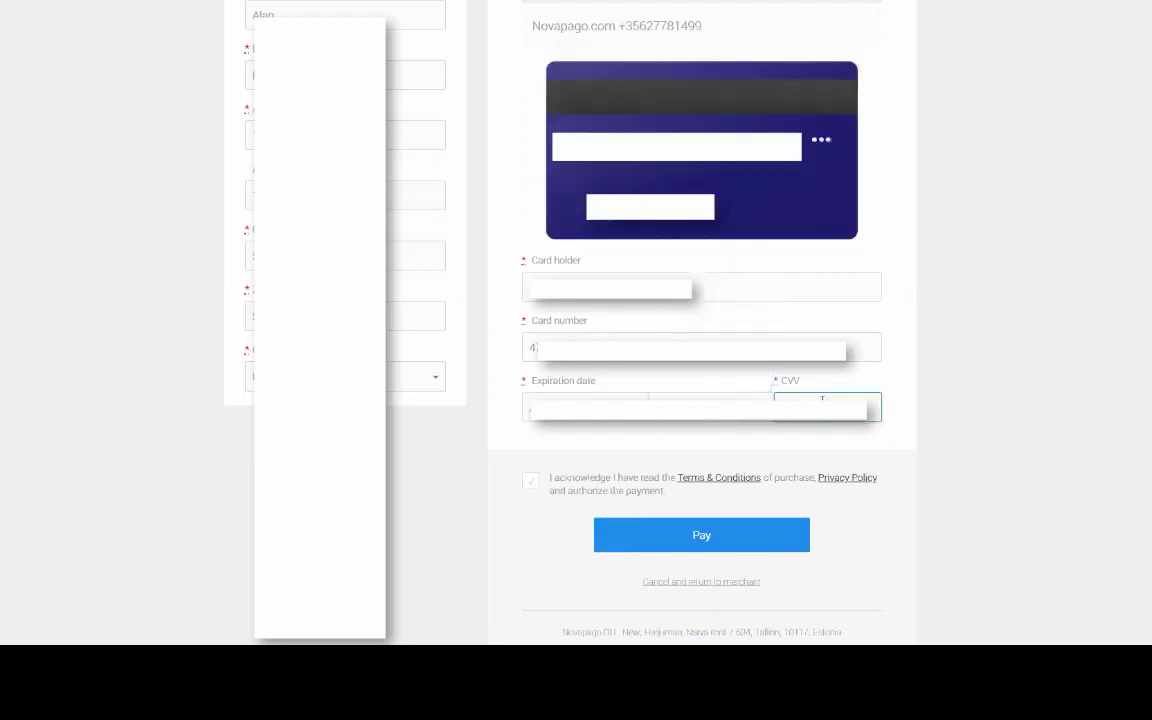
type("xxx")
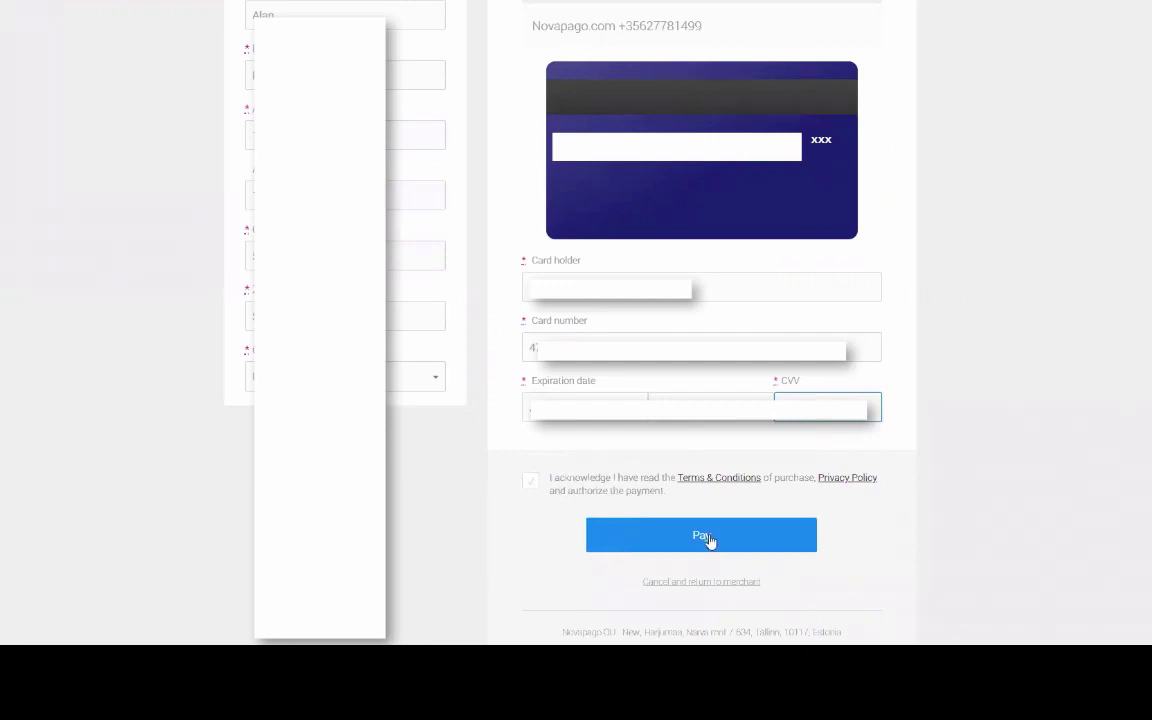
left_click(530, 482)
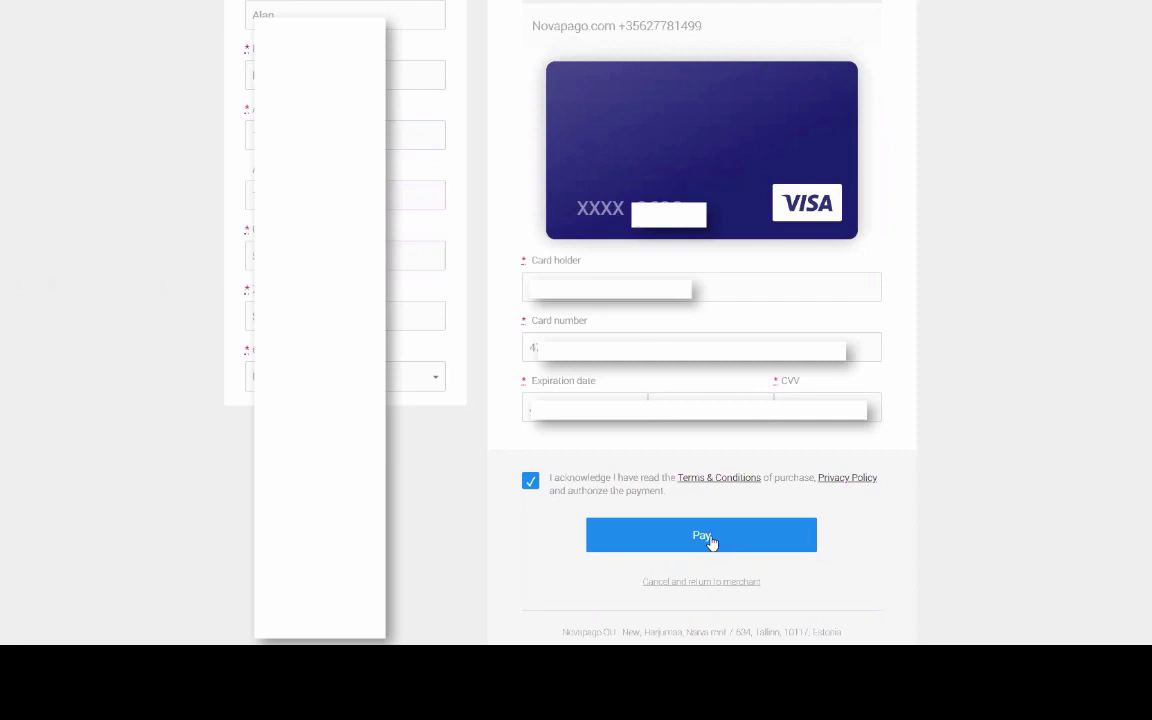
left_click(711, 541)
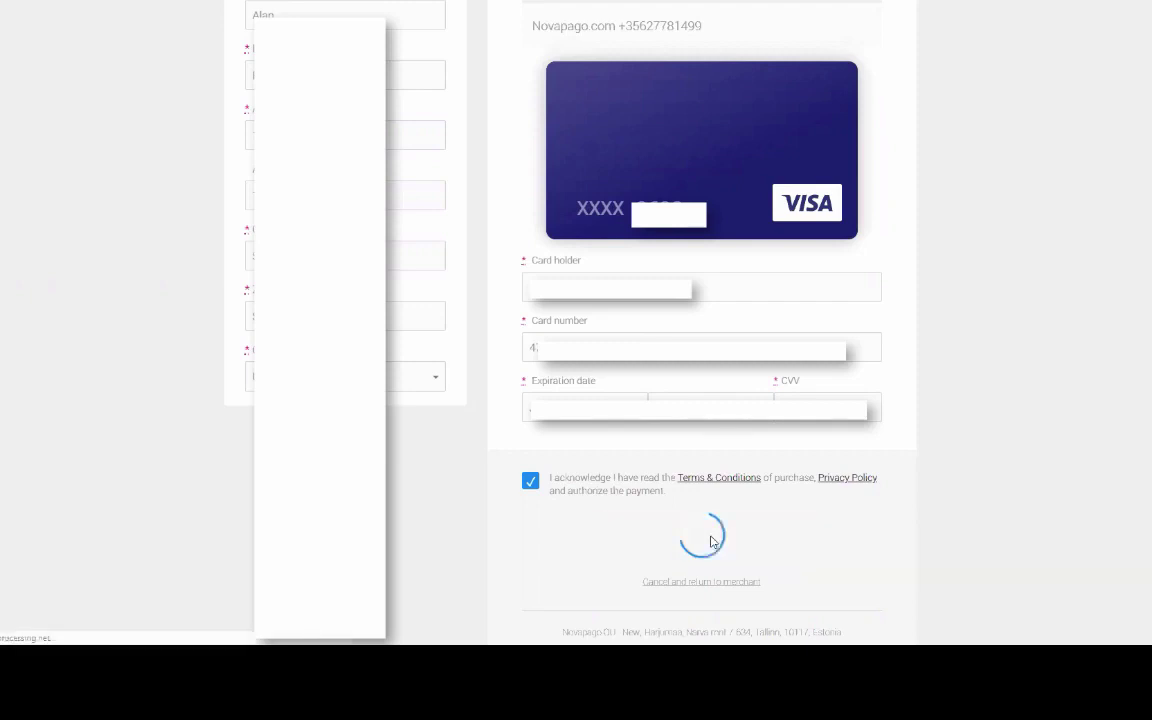
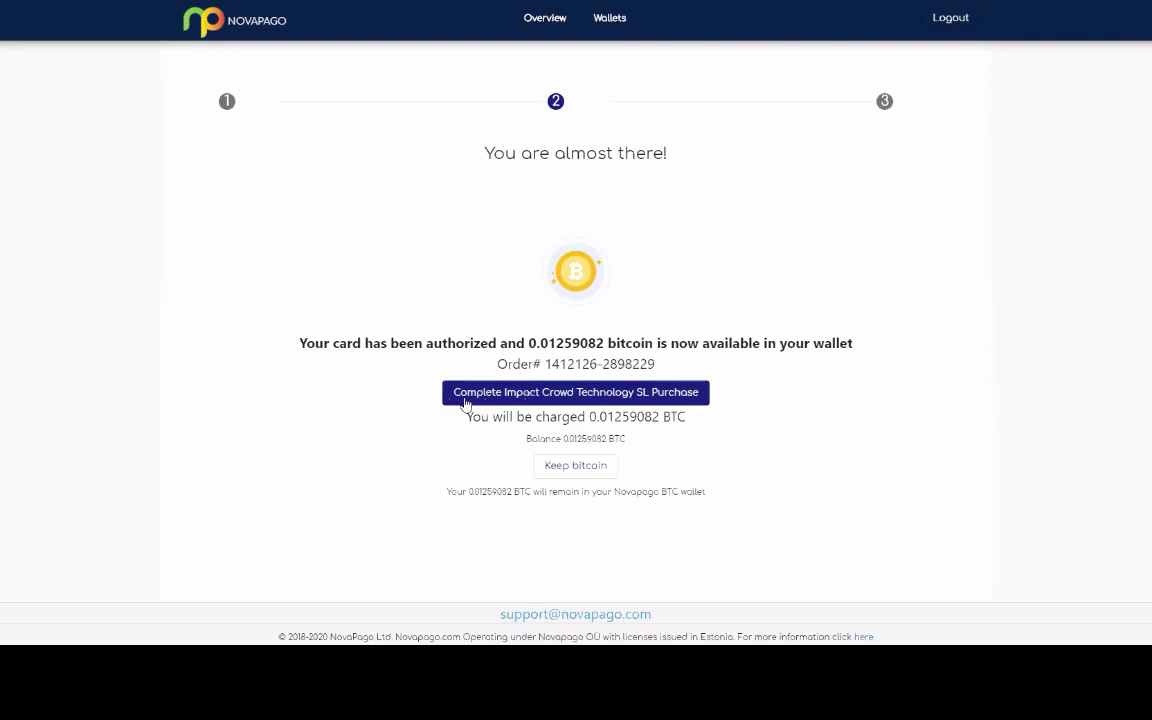
Pay the Impact Crowd Technology SL order with 0.01259082 BTC from the NovaPago wallet.
left_click(596, 396)
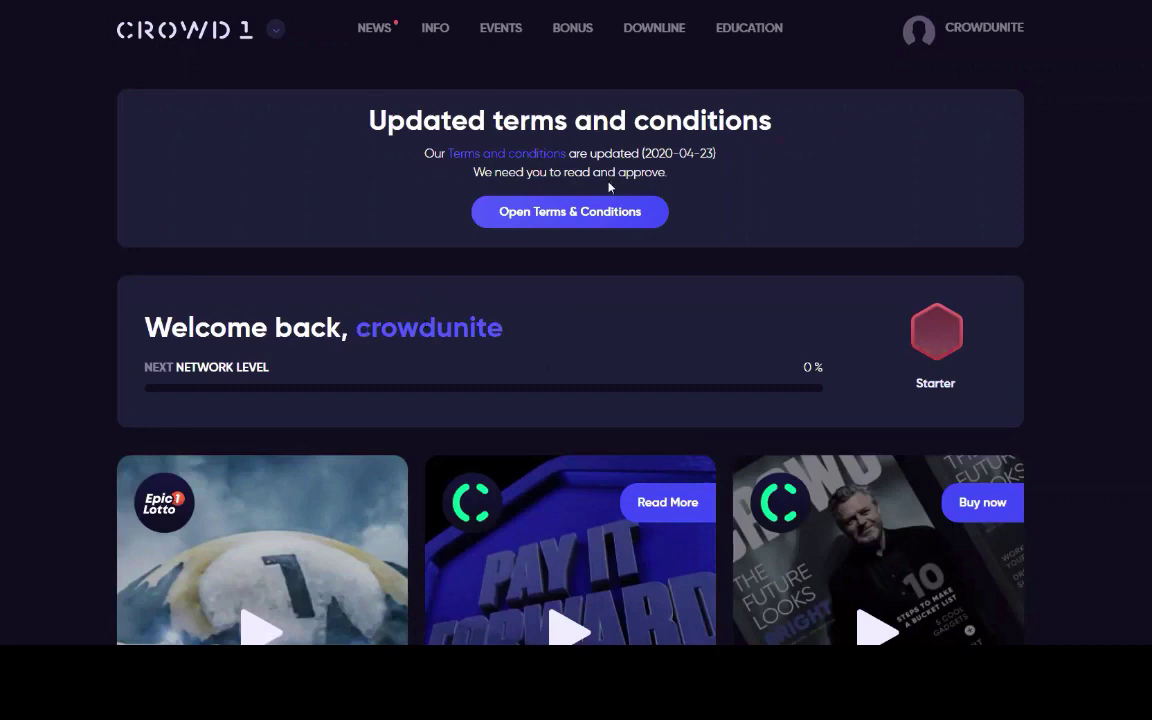
Scroll the Crowd1 dashboard to confirm the White pack, 50.00 C1 Rewards and Streamline level 1st of 20.
scroll(393, 203, "down", 5)
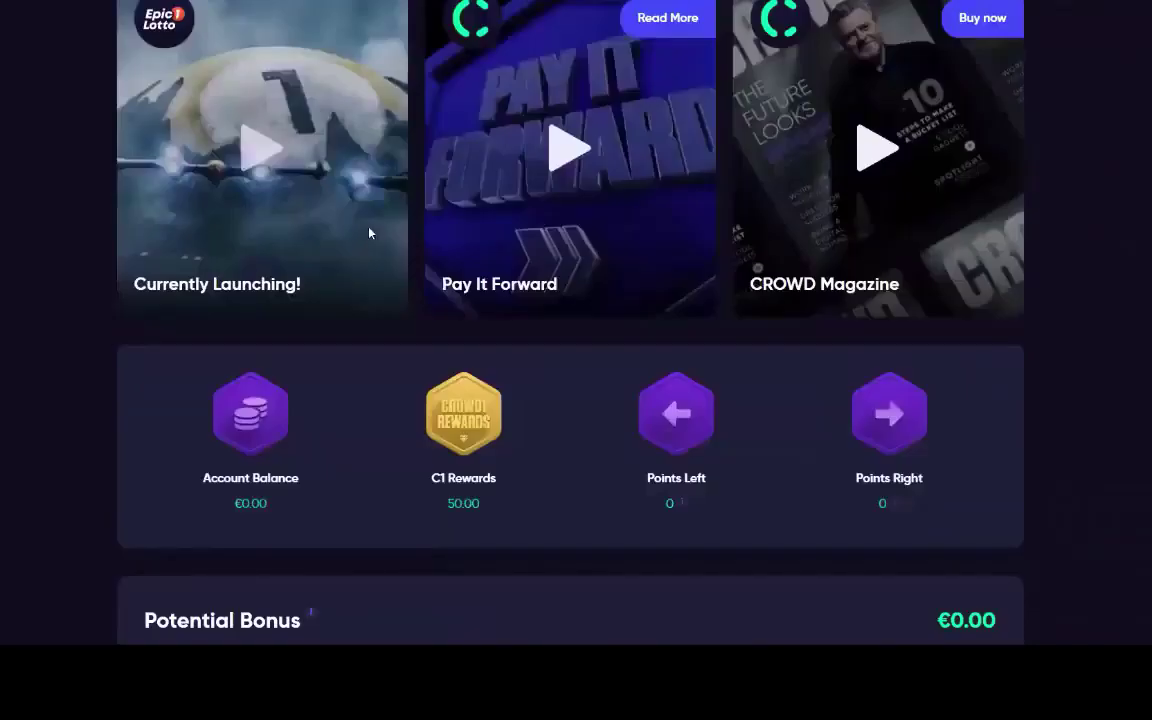
scroll(369, 233, "down", 4)
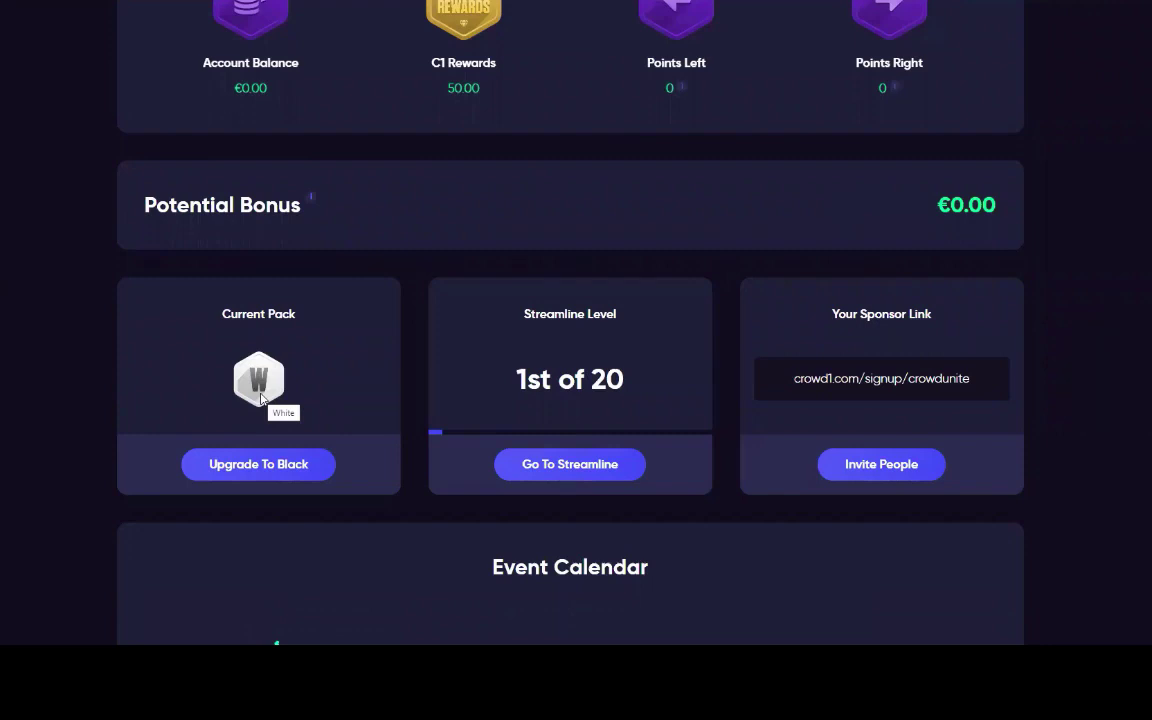
scroll(260, 398, "up", 2)
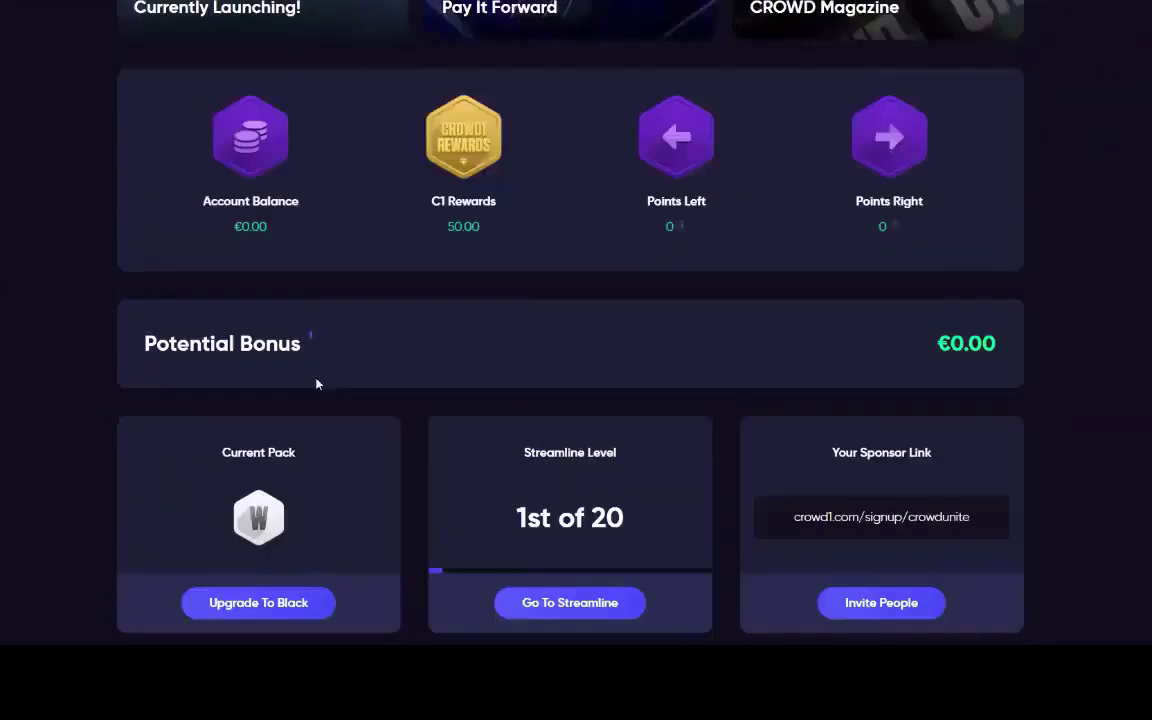
scroll(363, 374, "up", 2)
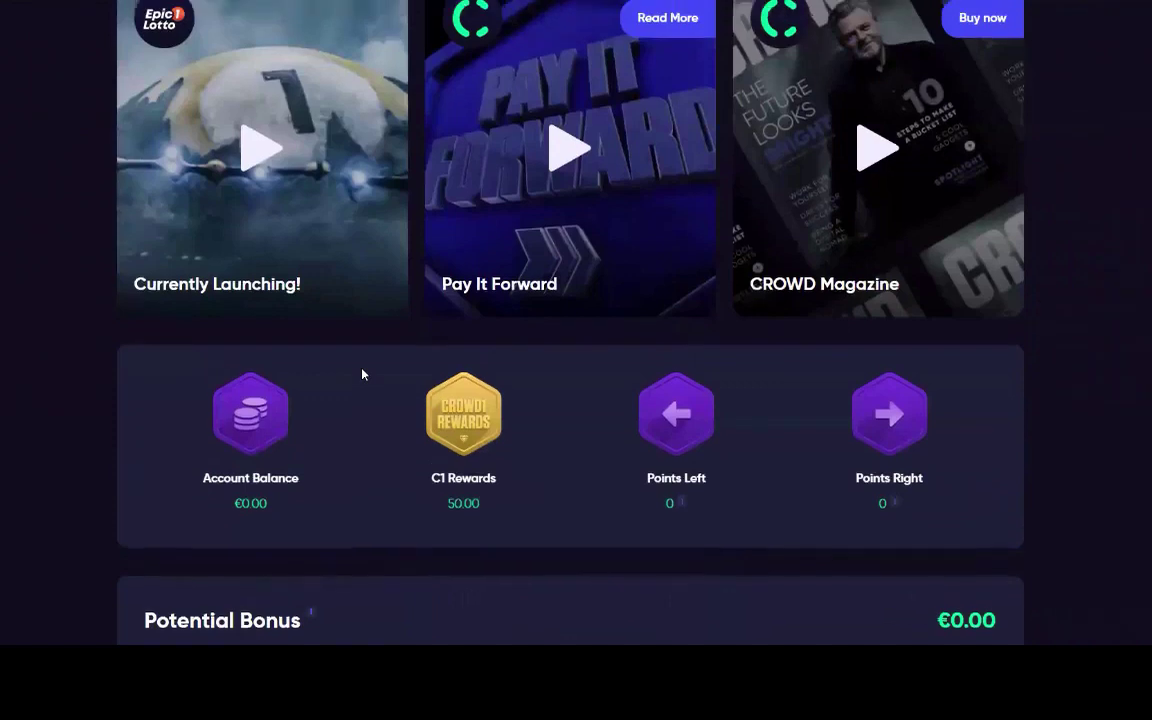